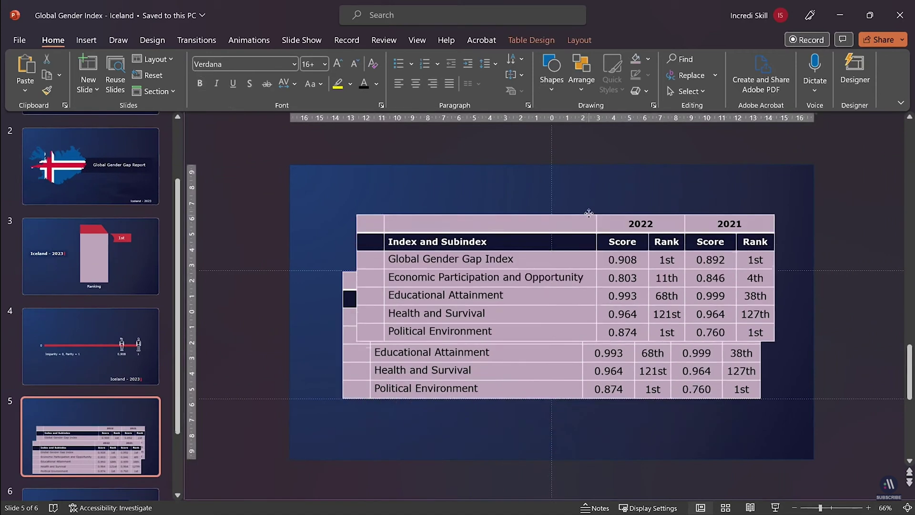
Line up the upper and lower table pieces and confirm splitting the table by columns
drag(585, 218, 579, 166)
click(548, 298)
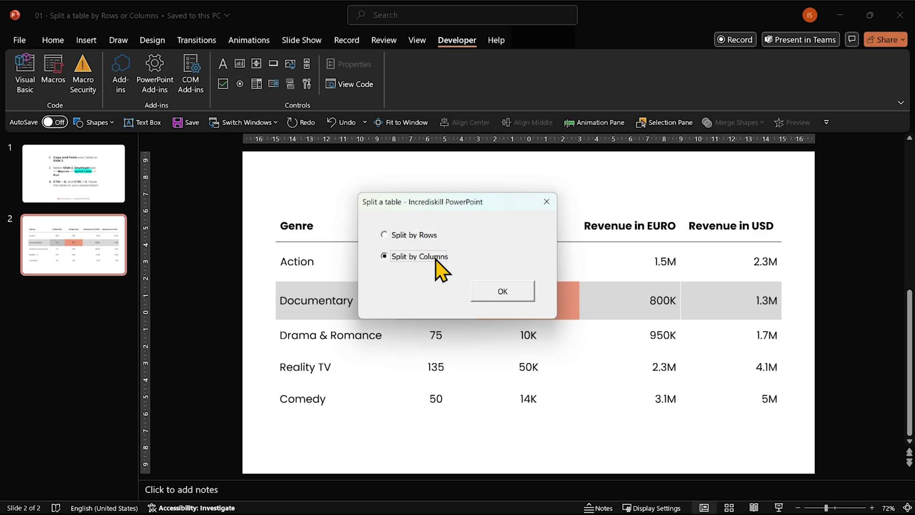
click(495, 293)
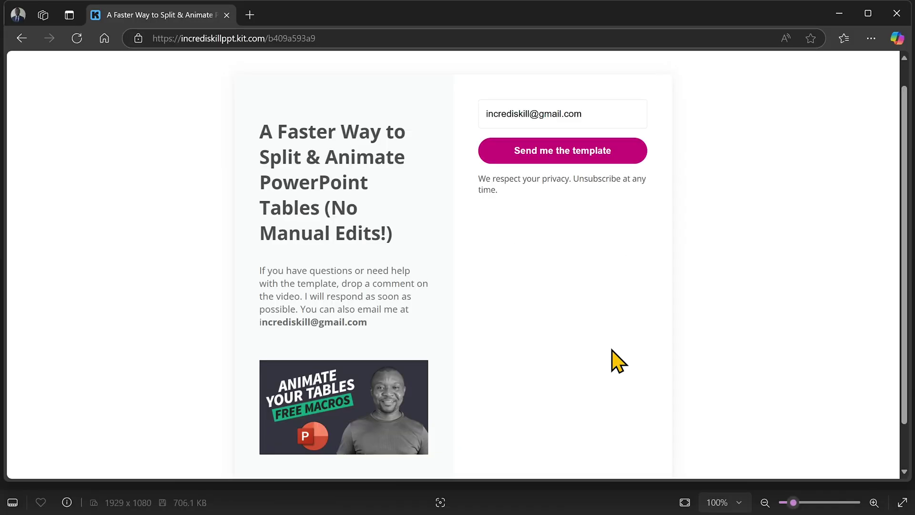
Download the template zip, extract it, and open the SplitAndAnimateTablesInPPT folder
click(569, 157)
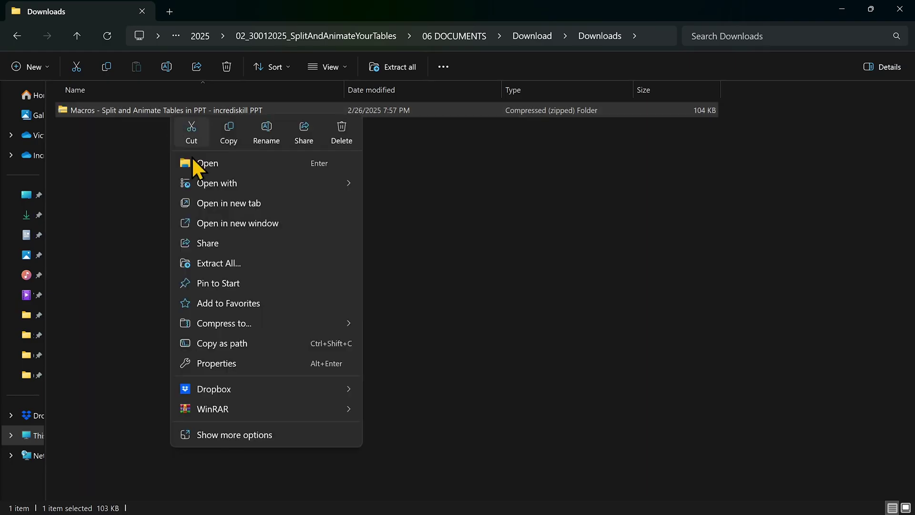
mouse_move(271, 407)
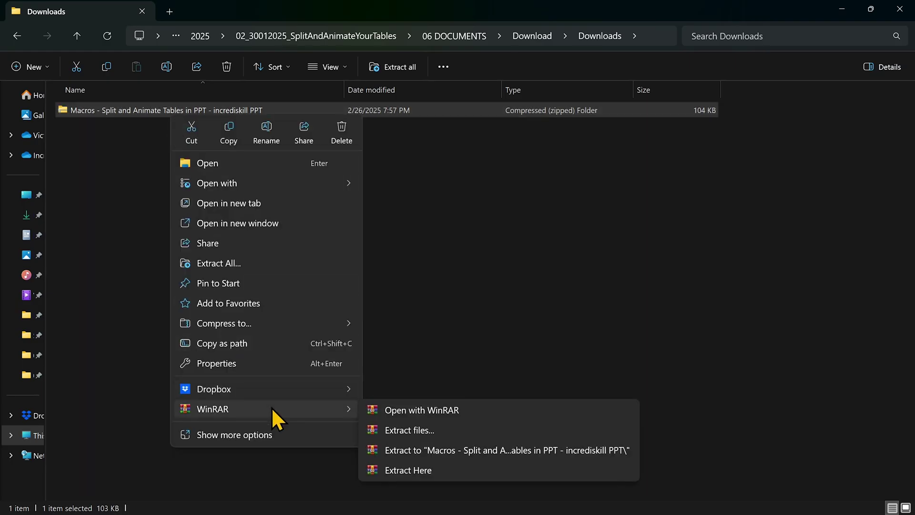
click(445, 453)
double_click(198, 129)
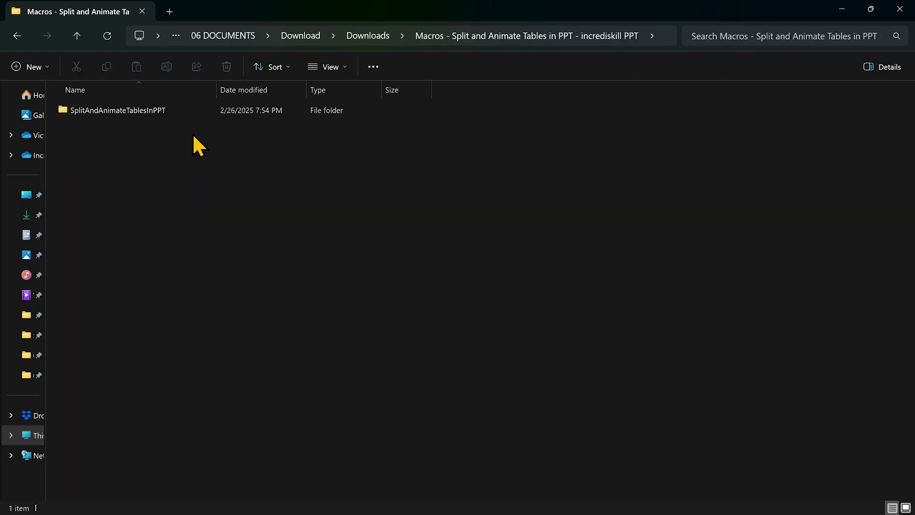
double_click(132, 113)
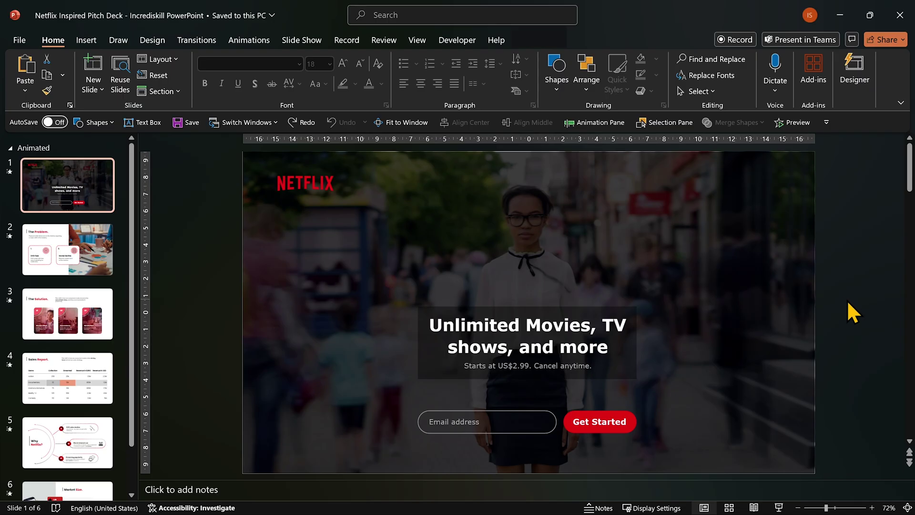
Duplicate the Sales Report slide and copy its table
scroll(85, 290, down, 2)
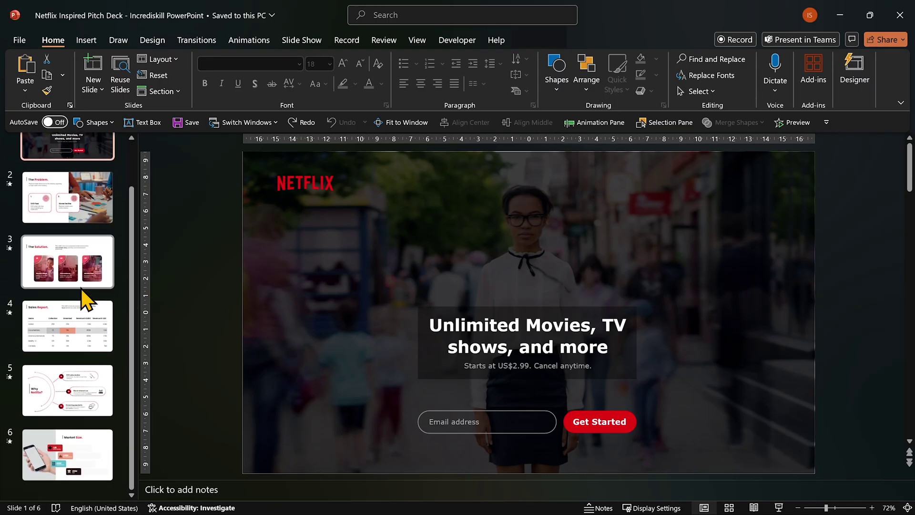
click(74, 331)
right_click(76, 333)
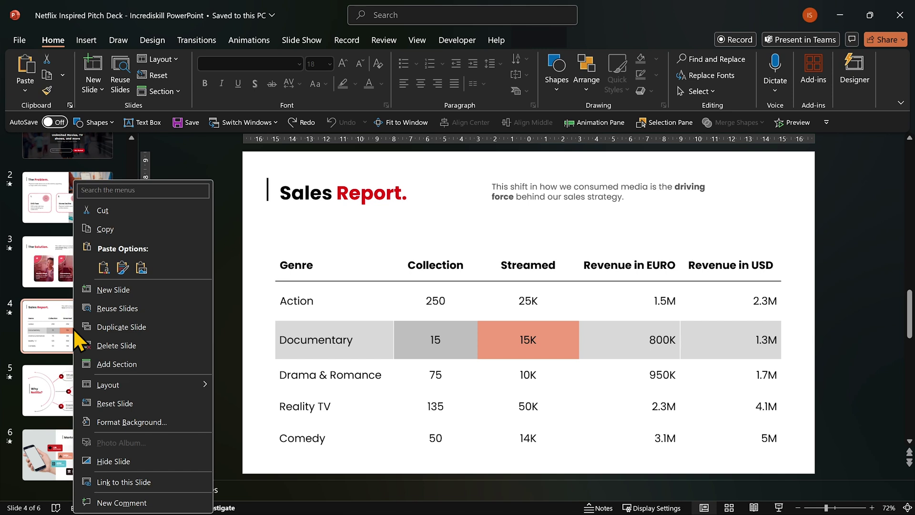
click(105, 329)
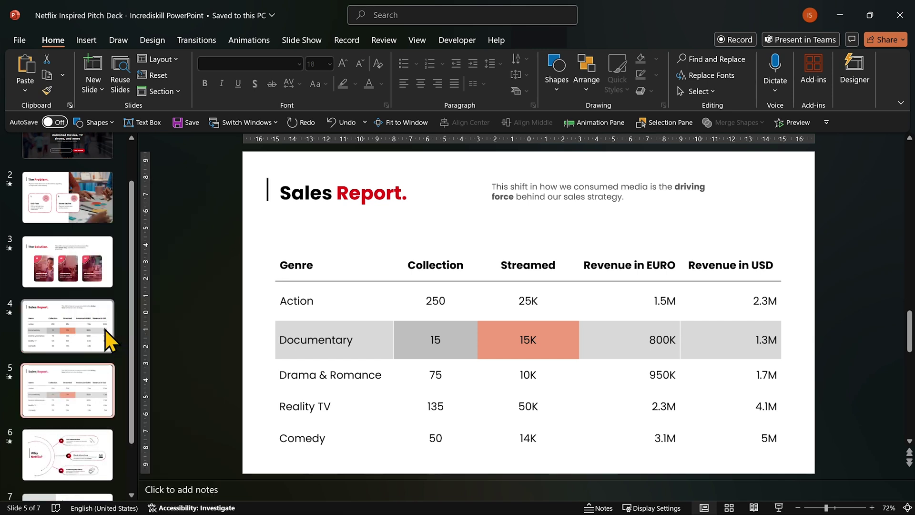
click(326, 416)
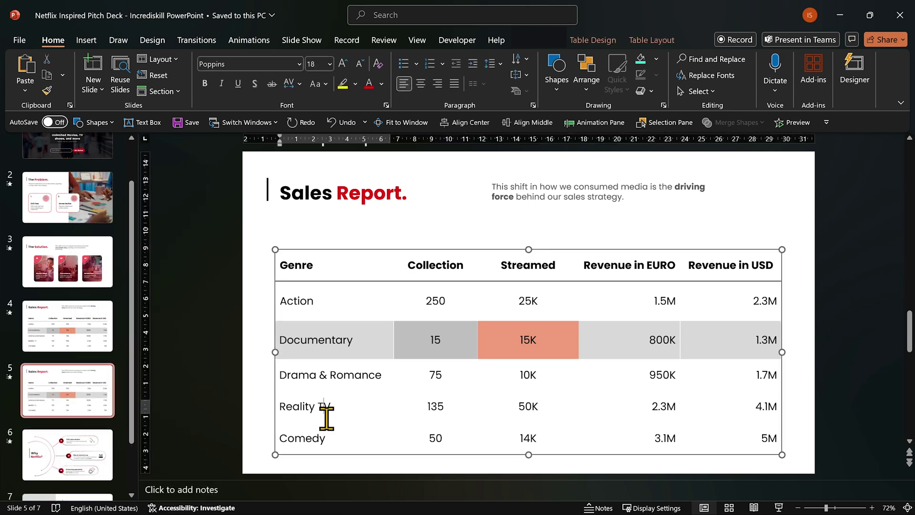
right_click(376, 248)
key(Escape)
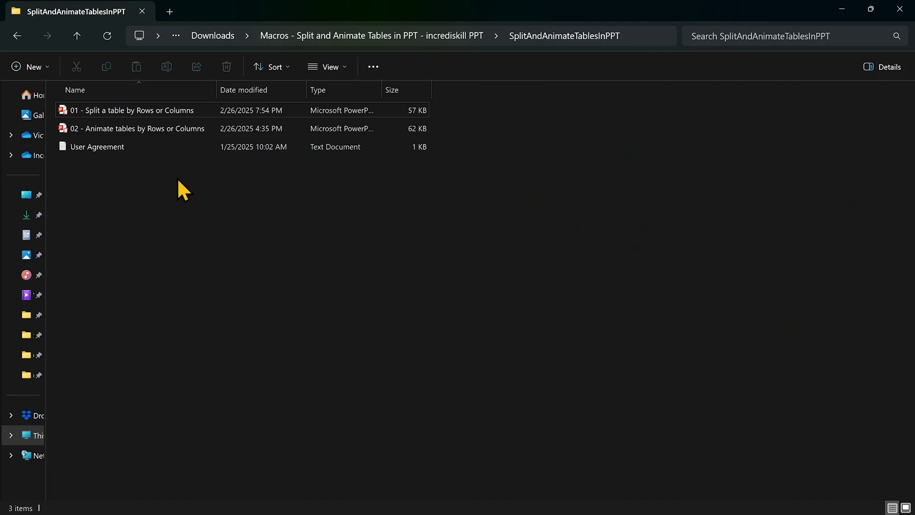
Paste the table onto blank slide 2 of '01 - Split a table by Rows or Columns', moved higher
double_click(168, 115)
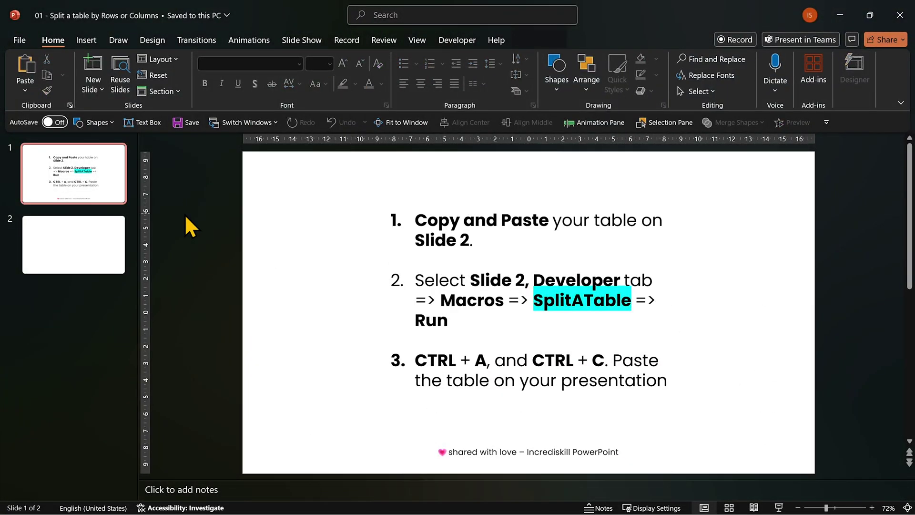
click(95, 257)
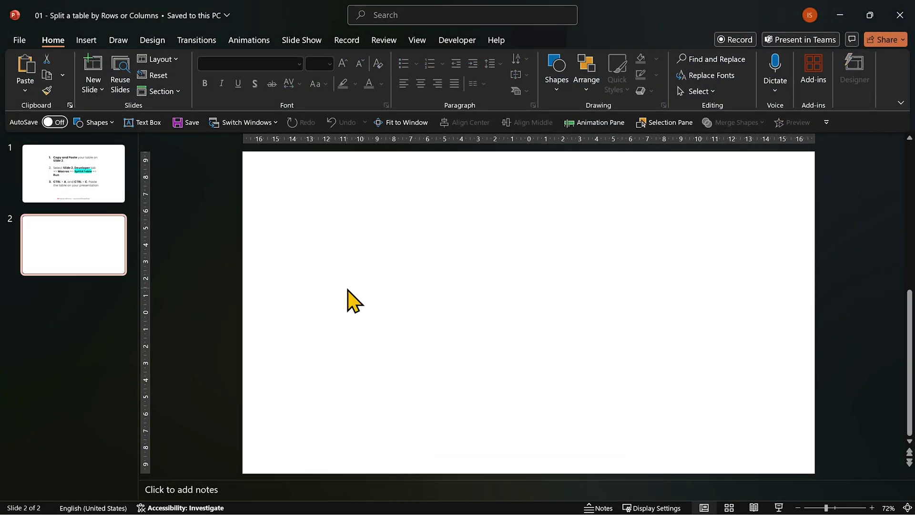
key(ctrl+v)
drag(578, 249, 578, 209)
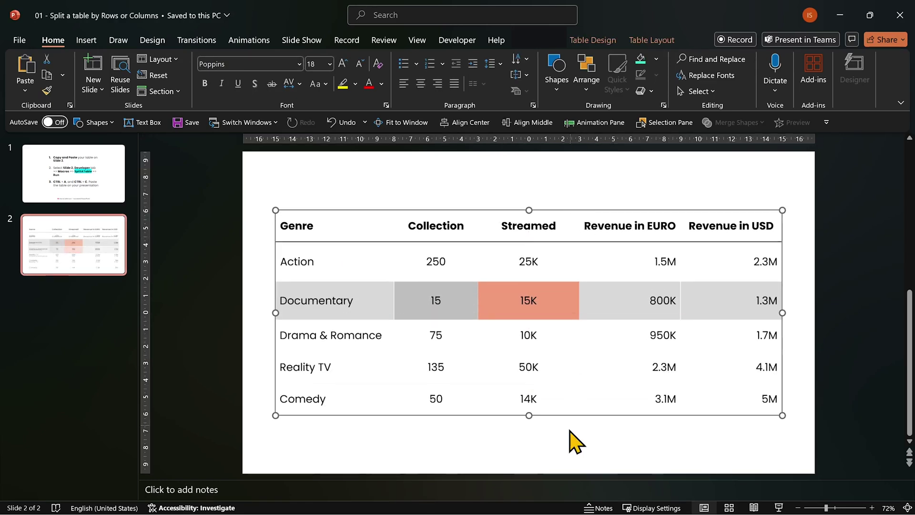
click(569, 453)
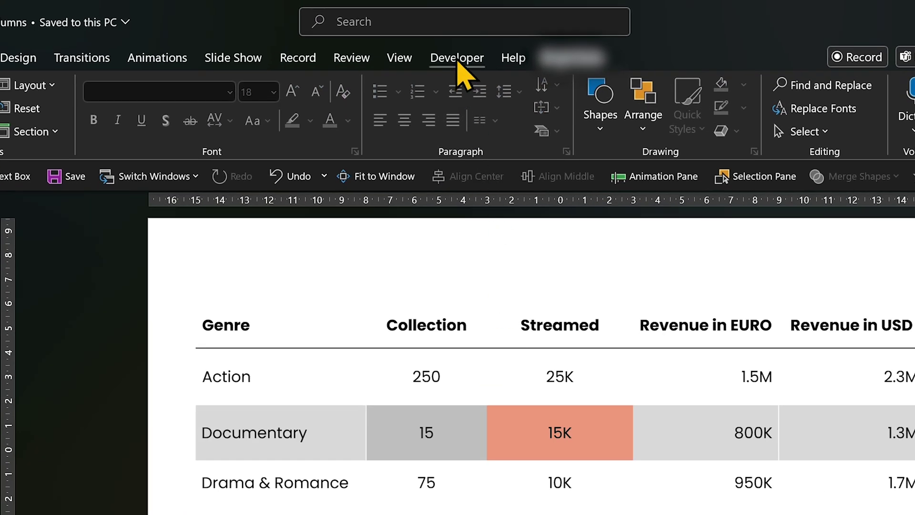
Run the SplitATable macro with the Split by Columns option
click(457, 58)
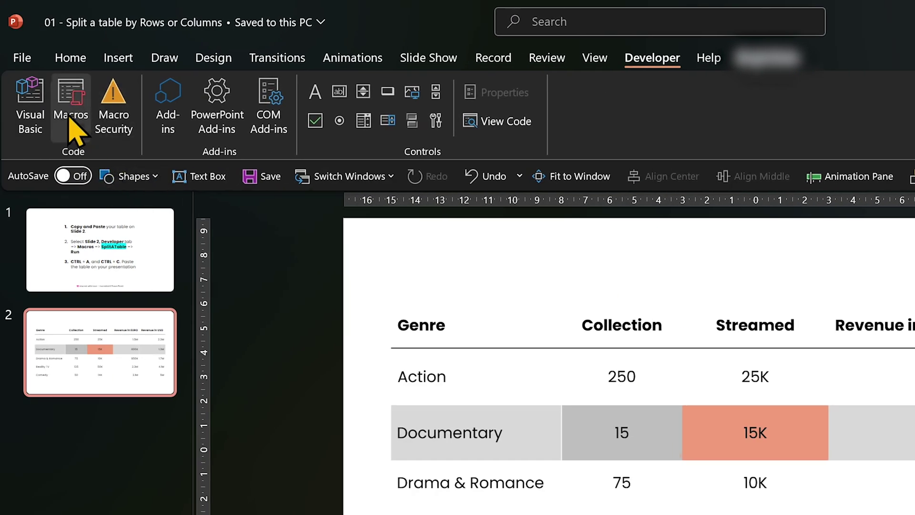
click(70, 119)
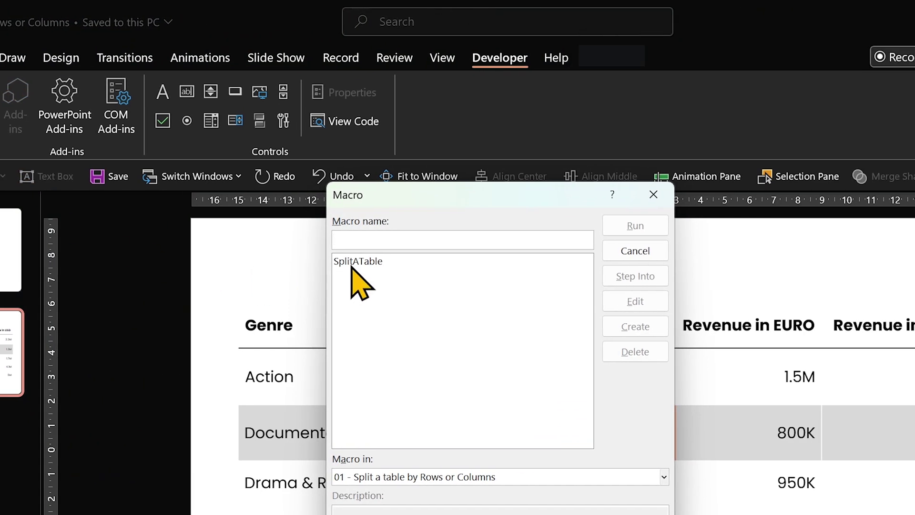
click(352, 263)
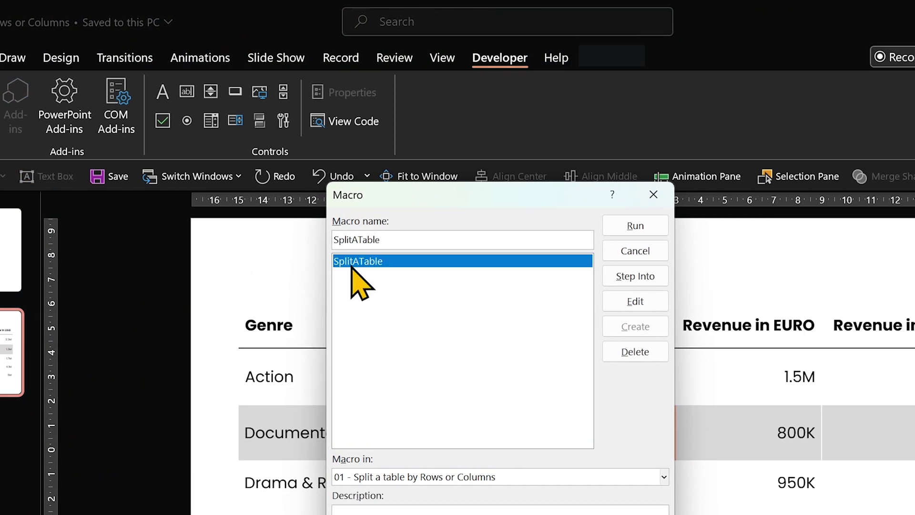
click(647, 229)
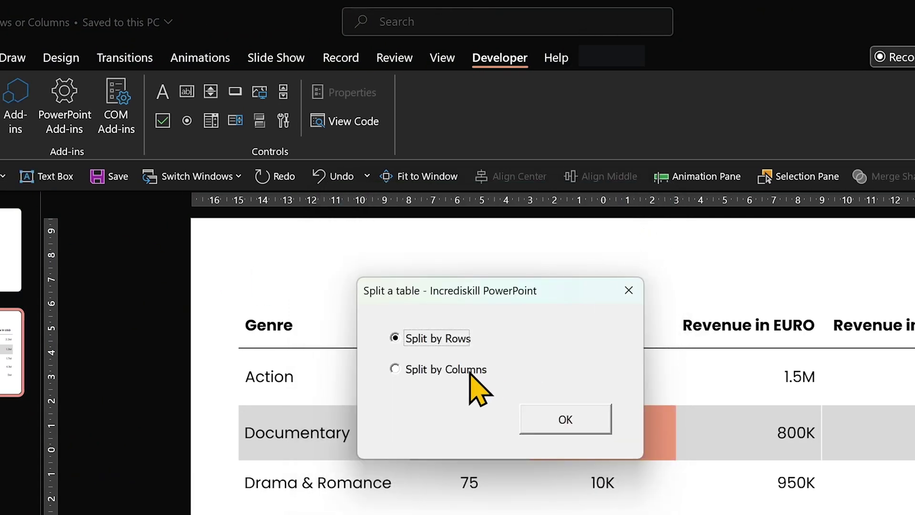
click(469, 370)
click(554, 418)
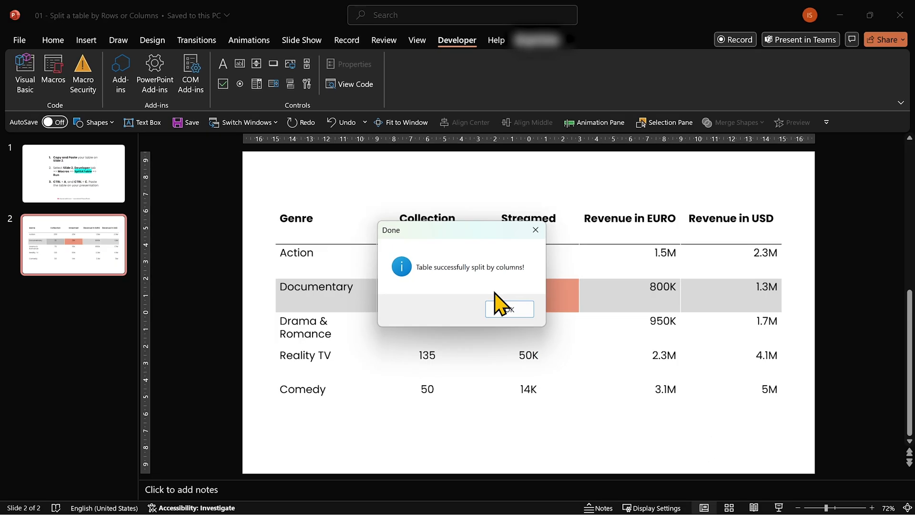
Dismiss the completion message and drag the Genre column piece up and left
click(569, 446)
click(372, 322)
drag(367, 224, 345, 204)
Move the Collection column piece down, then undo the column split
click(468, 230)
drag(455, 420, 444, 446)
key(ctrl+z)
key(ctrl+z)
key(ctrl+z)
key(ctrl+z)
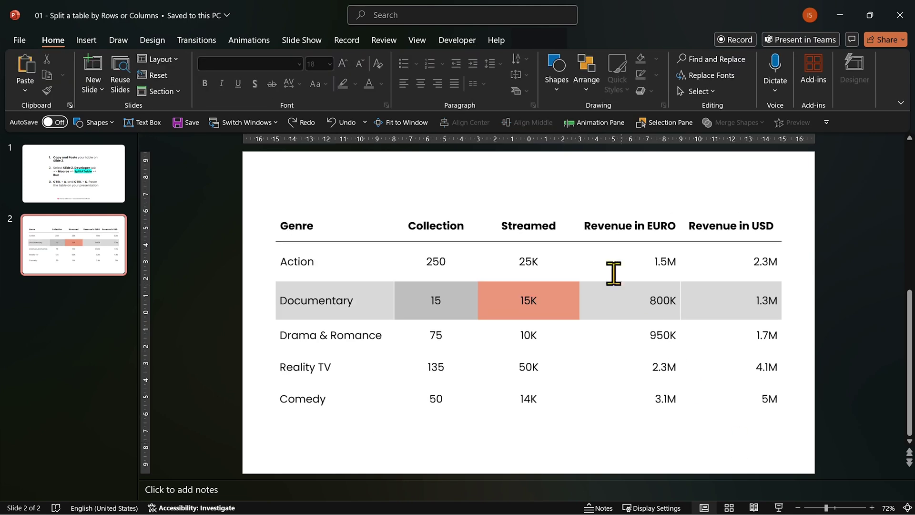
Run the SplitATable macro again with the Split by Rows option
click(458, 42)
click(56, 77)
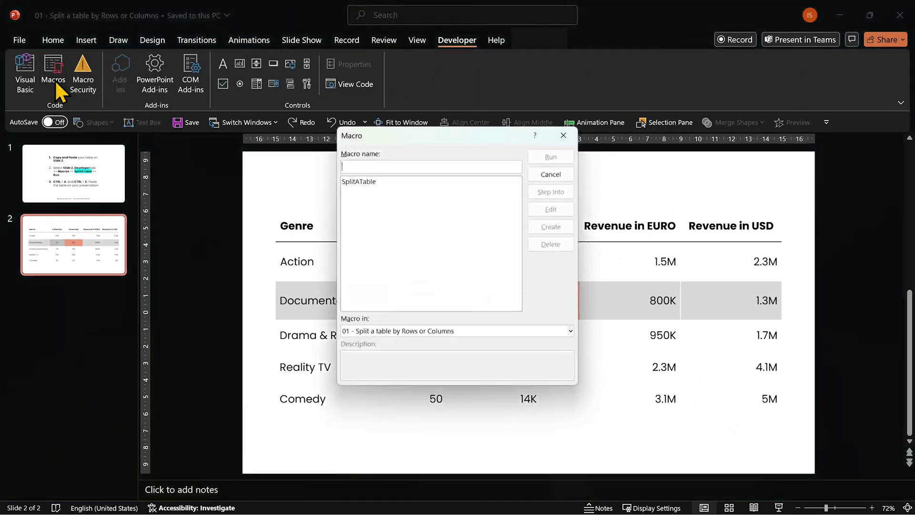
click(364, 184)
click(551, 157)
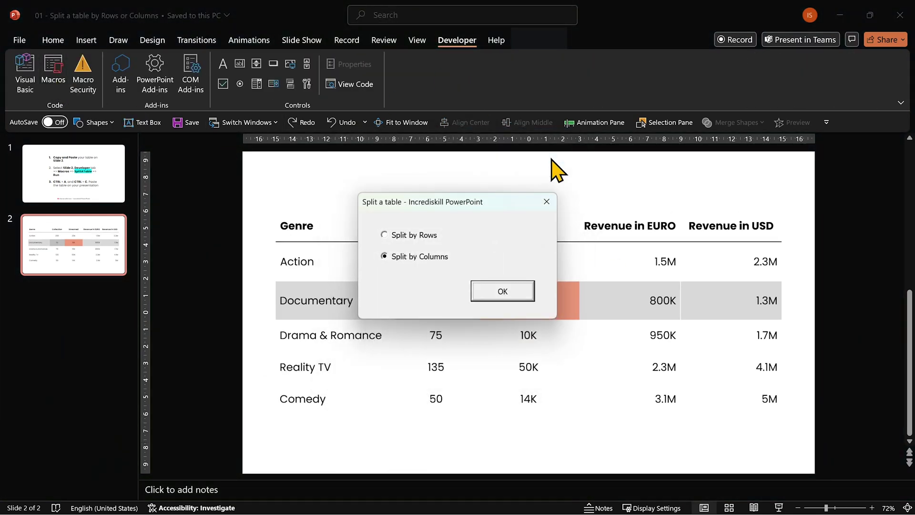
click(517, 299)
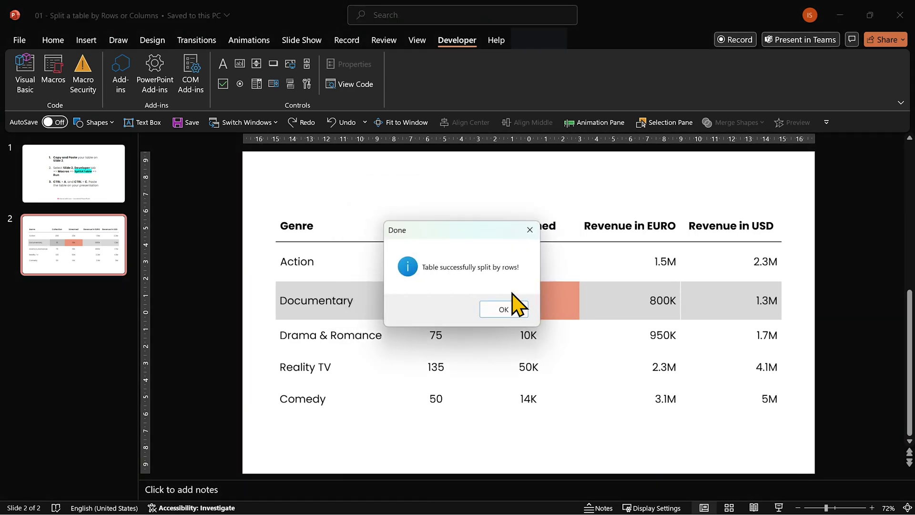
Replace slide 5's original table with the row-split tables, positioned under the Sales Report heading
click(503, 309)
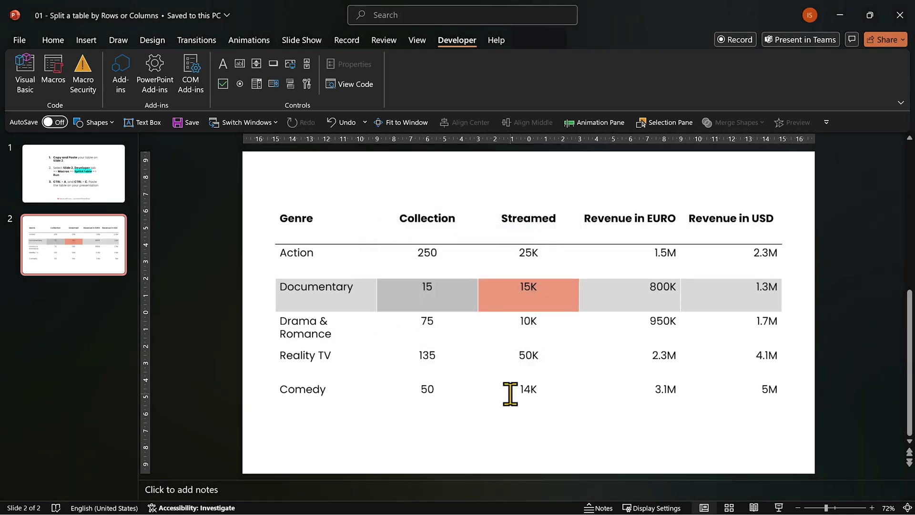
key(ctrl+a)
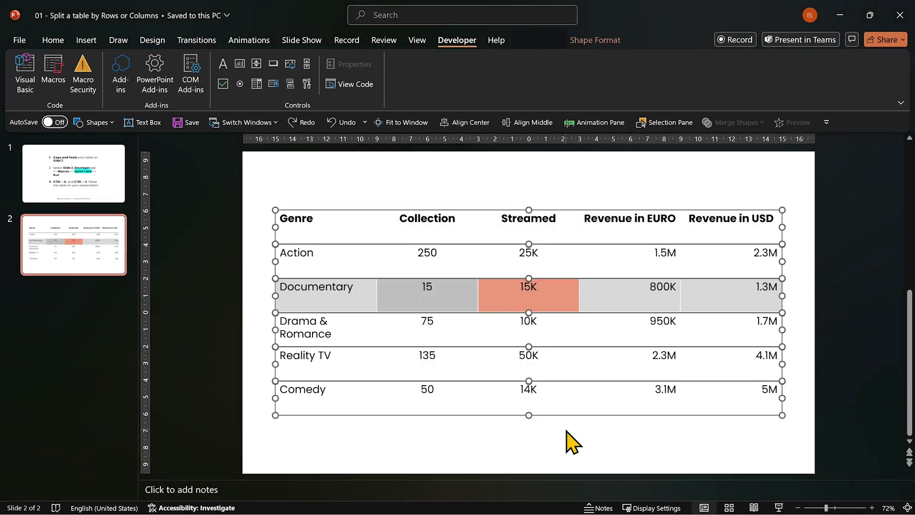
click(829, 28)
key(Delete)
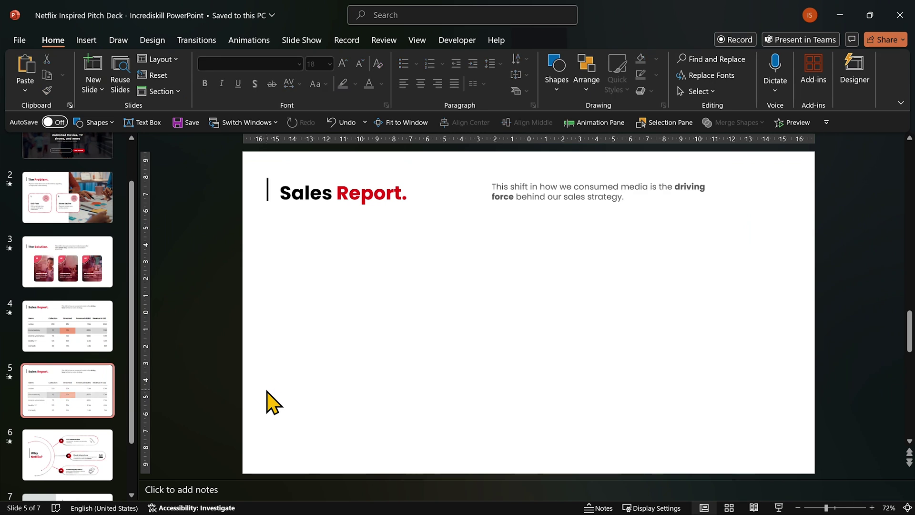
key(ctrl+v)
drag(574, 415, 569, 439)
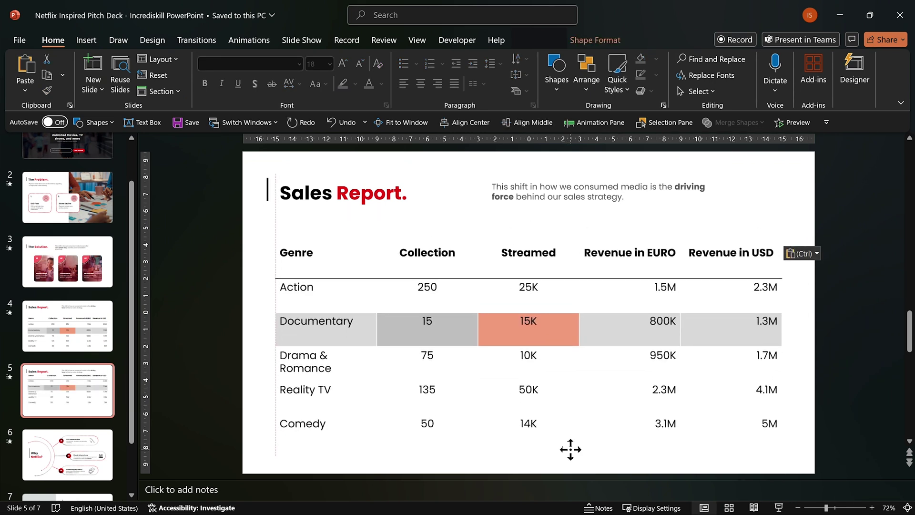
click(595, 122)
Set the table animation to Start On Click in the Animation Pane
right_click(812, 243)
click(831, 256)
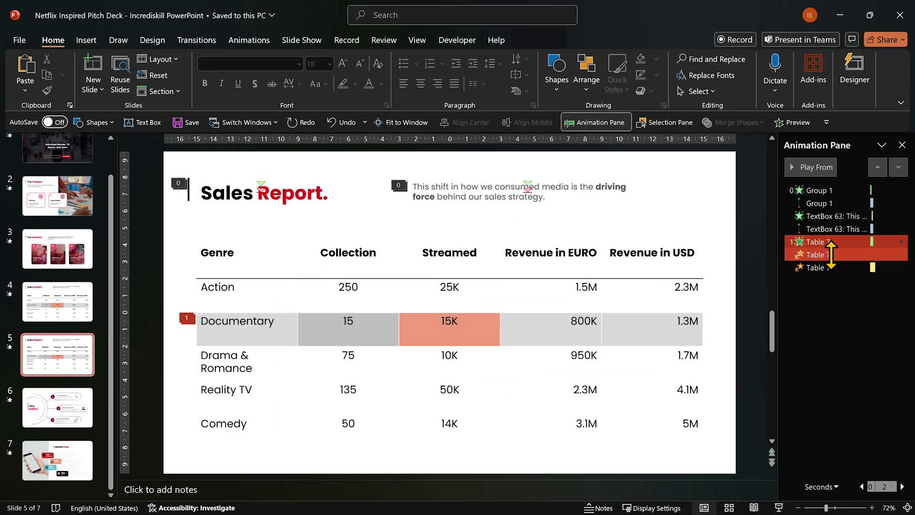
click(901, 145)
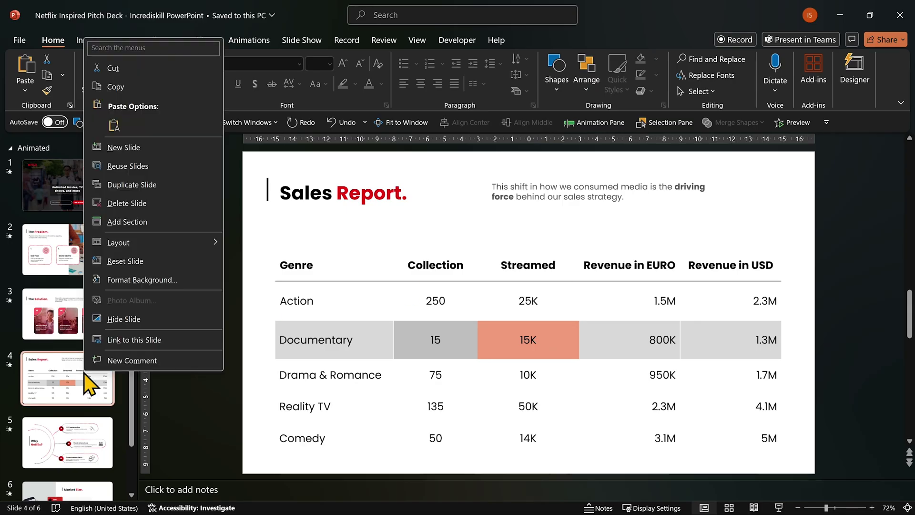
Duplicate the Sales Report slide, select its table, and open '02 - Animate tables by Rows or Columns'
click(131, 184)
click(374, 281)
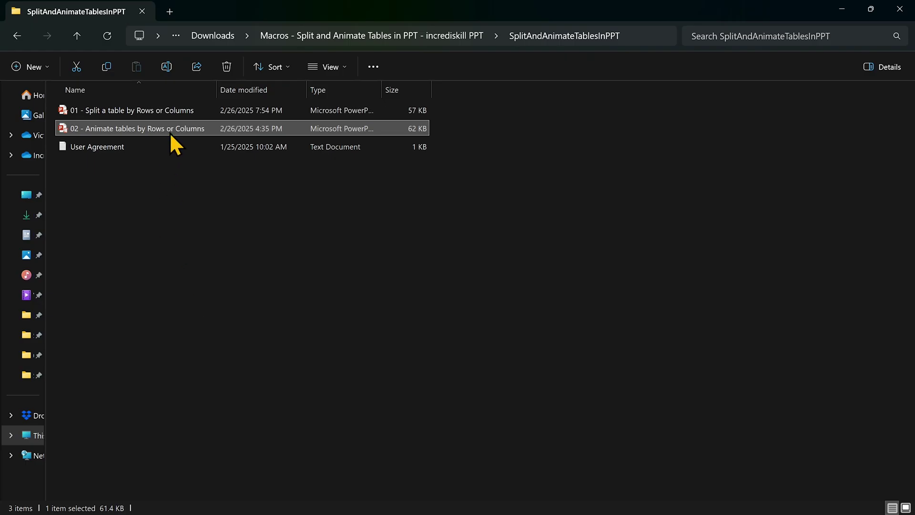
double_click(171, 133)
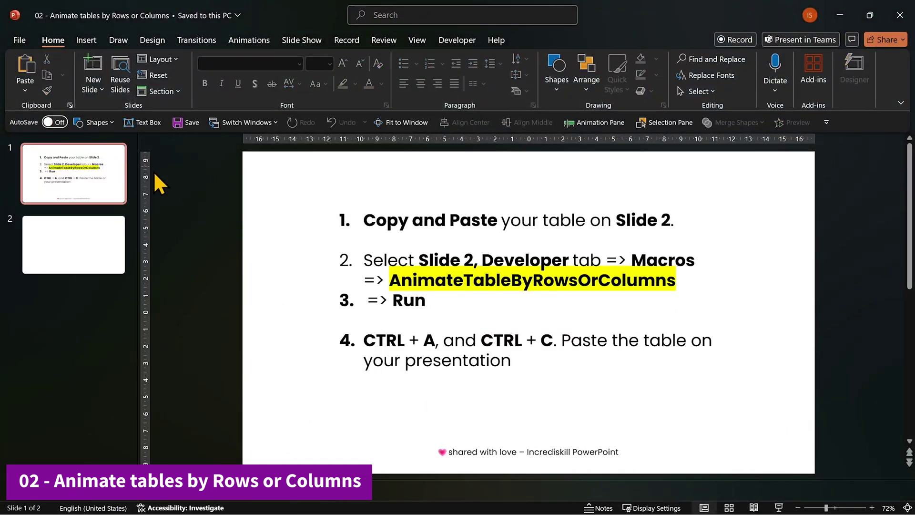
Paste the Sales Report table onto slide 2 and nudge it up
click(106, 253)
key(ctrl+v)
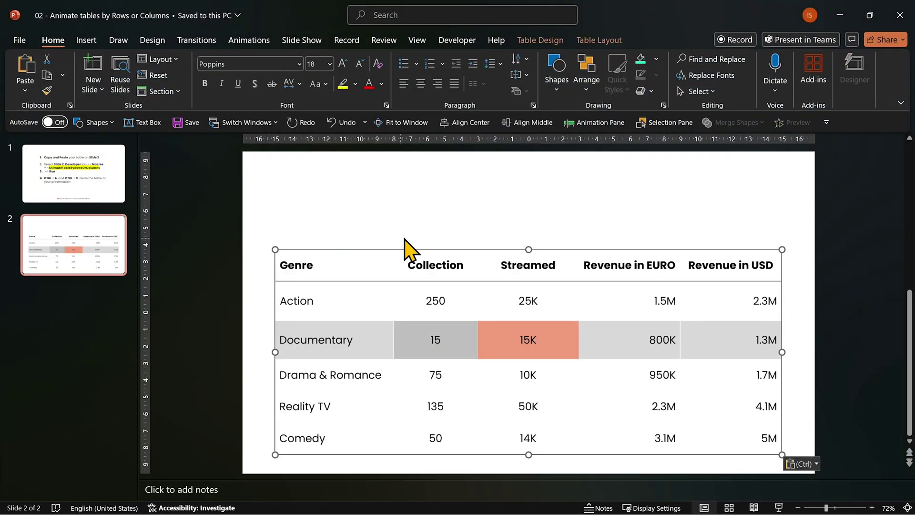
key(Up)
key(Up)
key(Up)
key(Up)
key(Up)
key(Up)
key(Up)
key(Up)
key(Up)
key(Up)
key(Up)
key(Up)
key(Up)
key(Up)
key(Up)
key(Escape)
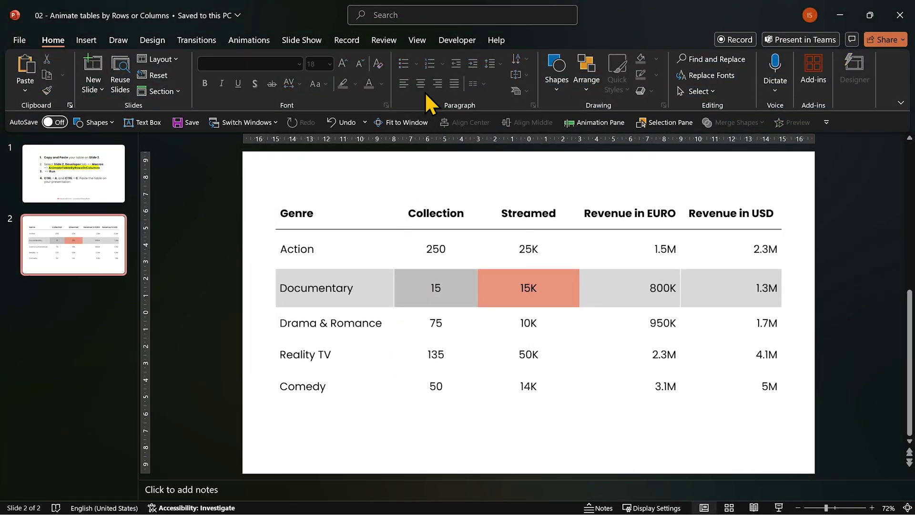
Select the AnimateTableByRowsOrColumns macro from the 02 - Animate tables file
click(455, 40)
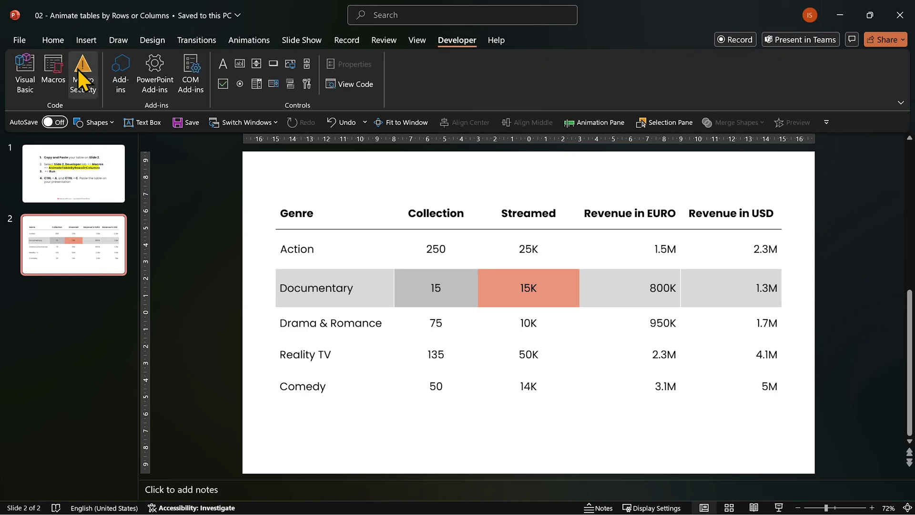
click(54, 76)
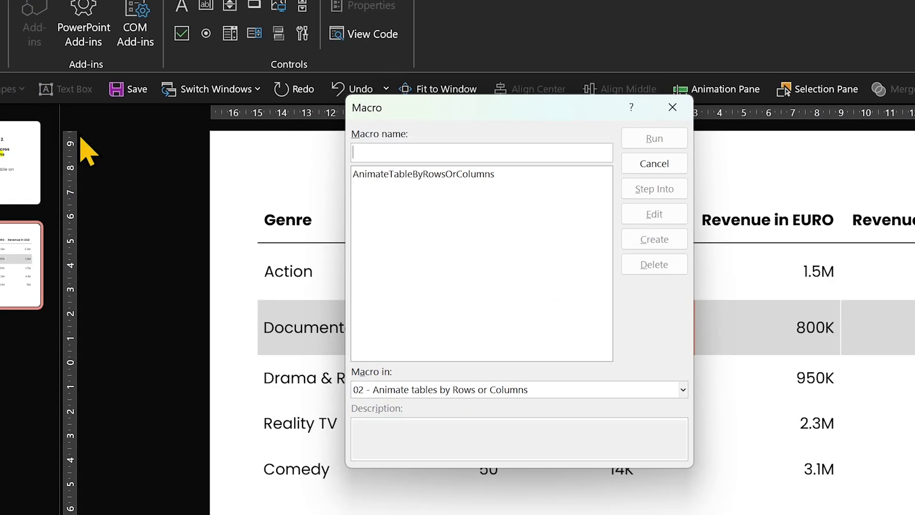
click(418, 176)
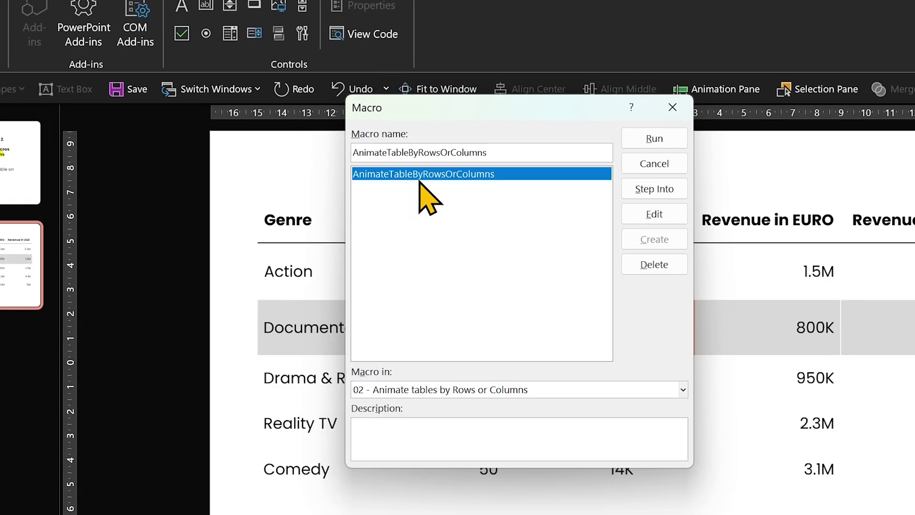
click(682, 389)
click(683, 389)
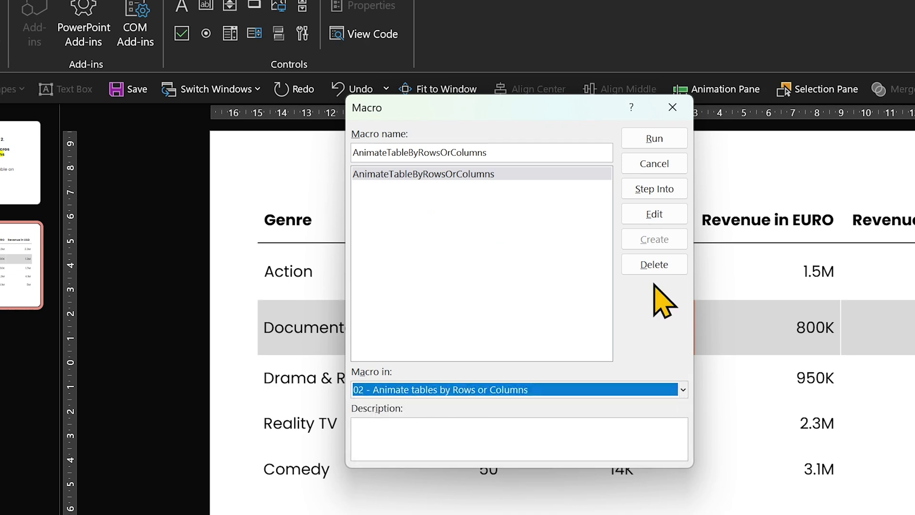
Run AnimateTableByRowsOrColumns with Animate by Rows on the slide 2 table
click(654, 141)
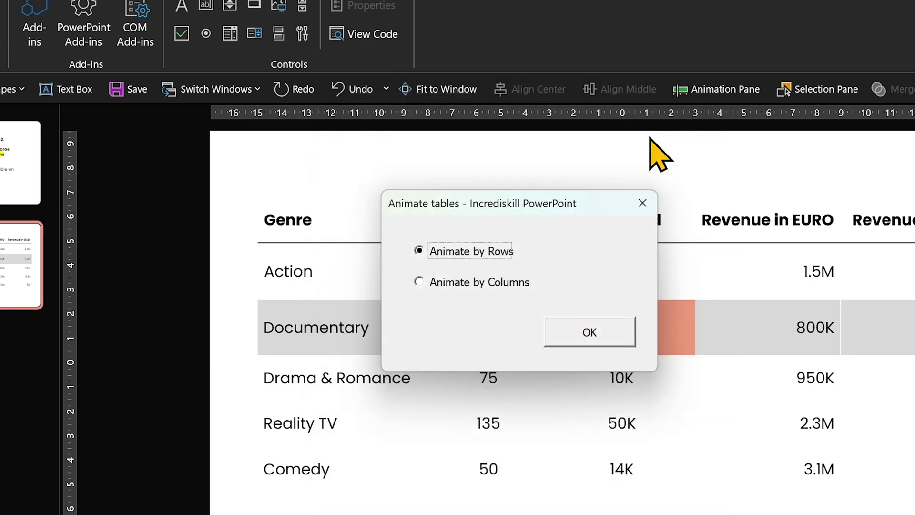
click(588, 344)
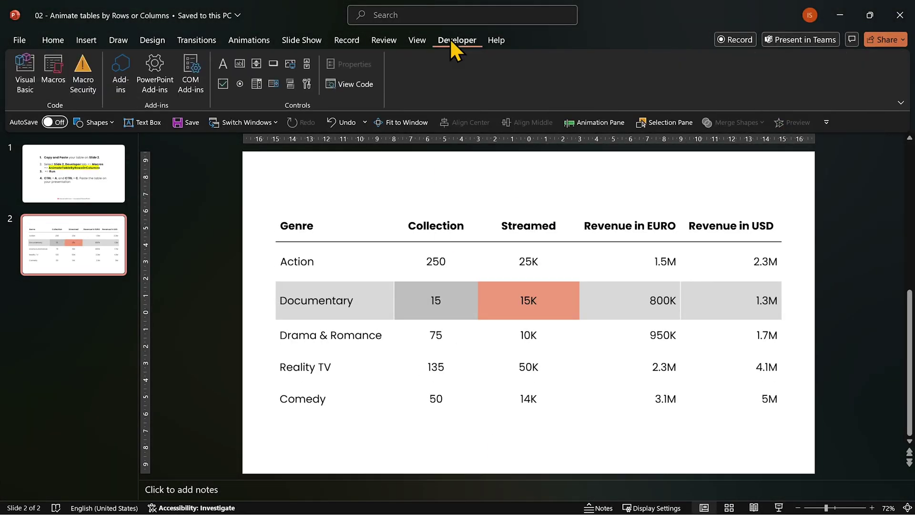
Rerun the AnimateTableByRowsOrColumns macro choosing Animate by Columns
click(64, 88)
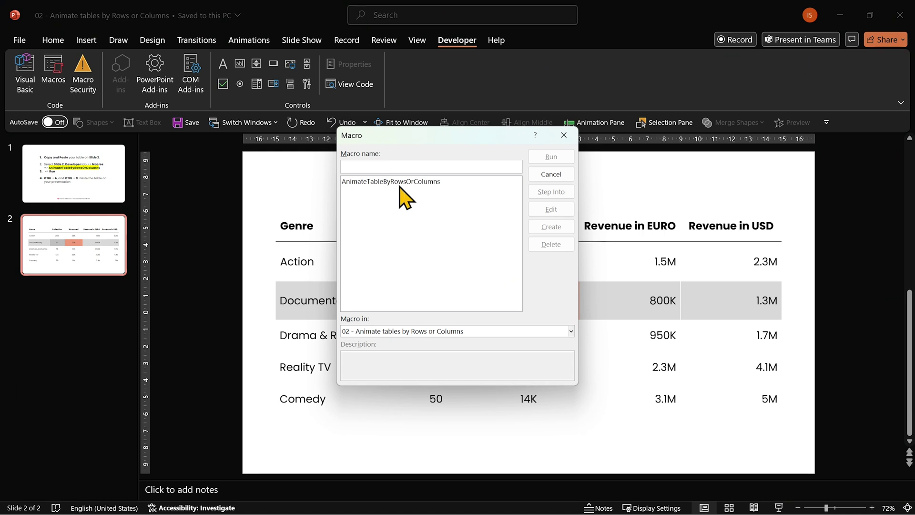
click(402, 181)
click(551, 157)
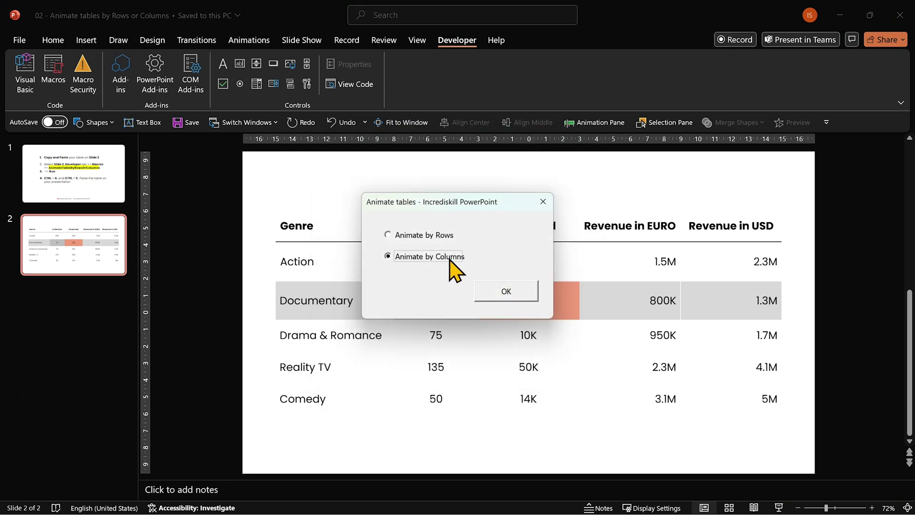
click(497, 294)
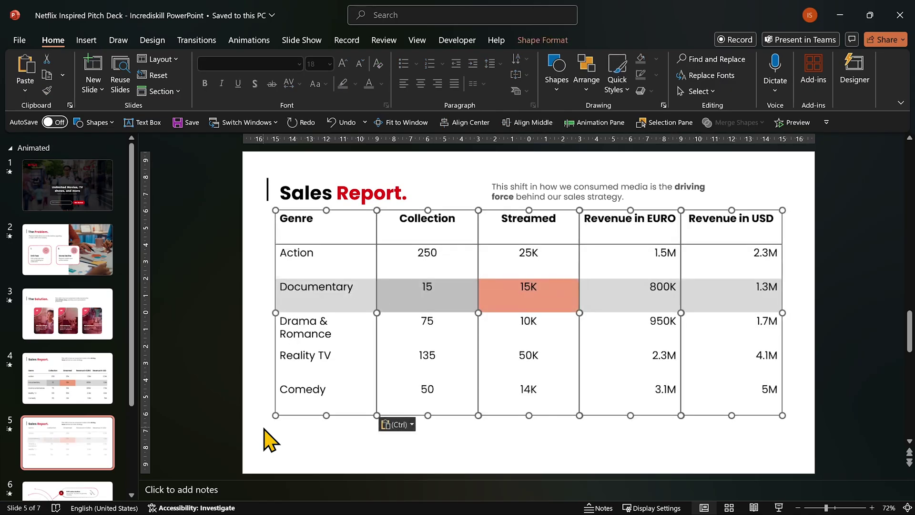
Drag the column-split Sales Report tables down beneath the slide 5 heading and tagline
drag(545, 415, 538, 449)
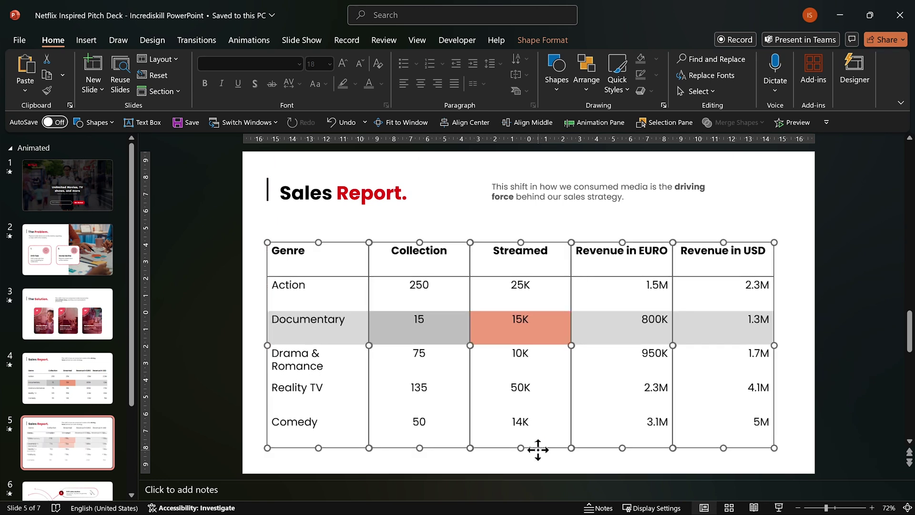
Move the column Table animations below TextBox 63 and set Table 2 to start On Click
click(499, 467)
click(598, 125)
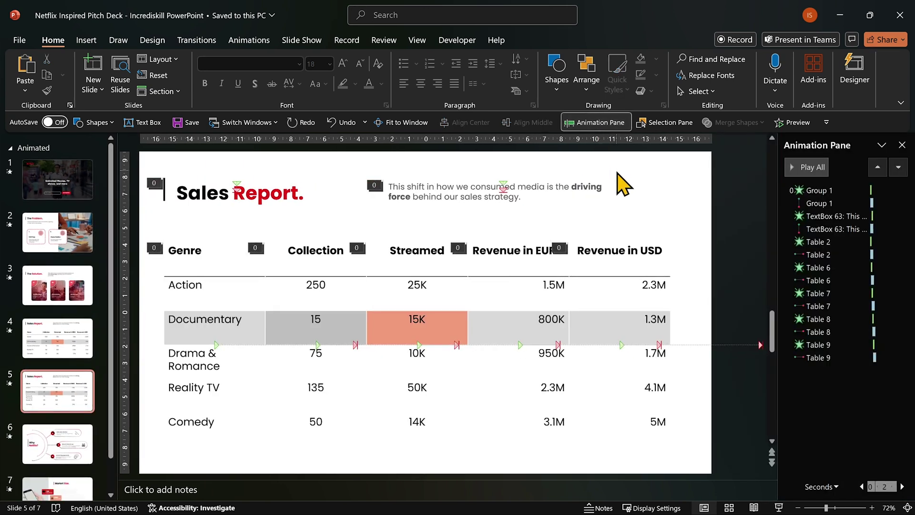
drag(735, 213, 130, 472)
drag(818, 244, 815, 188)
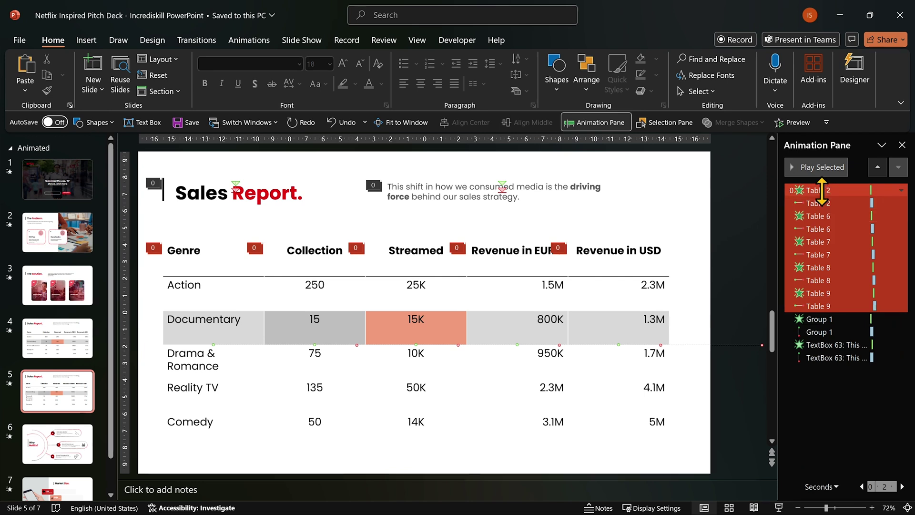
drag(820, 191, 824, 326)
drag(824, 362, 822, 363)
click(823, 405)
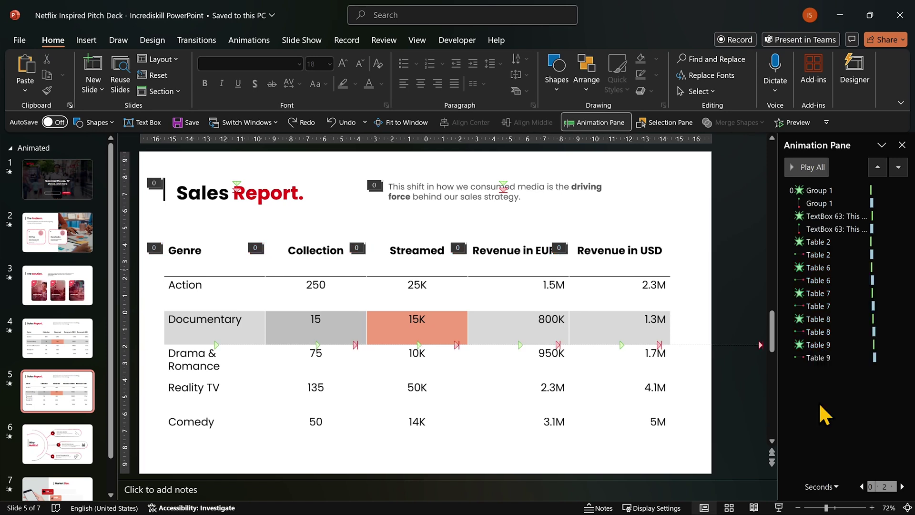
right_click(811, 245)
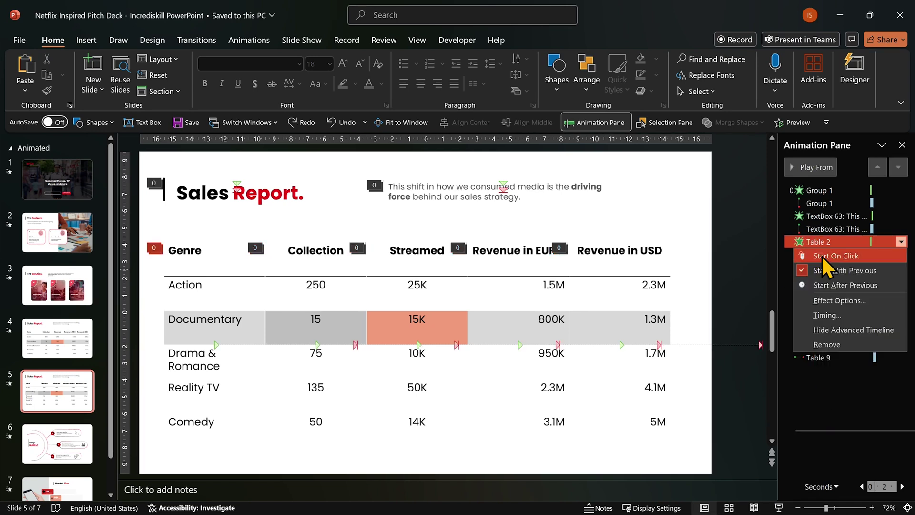